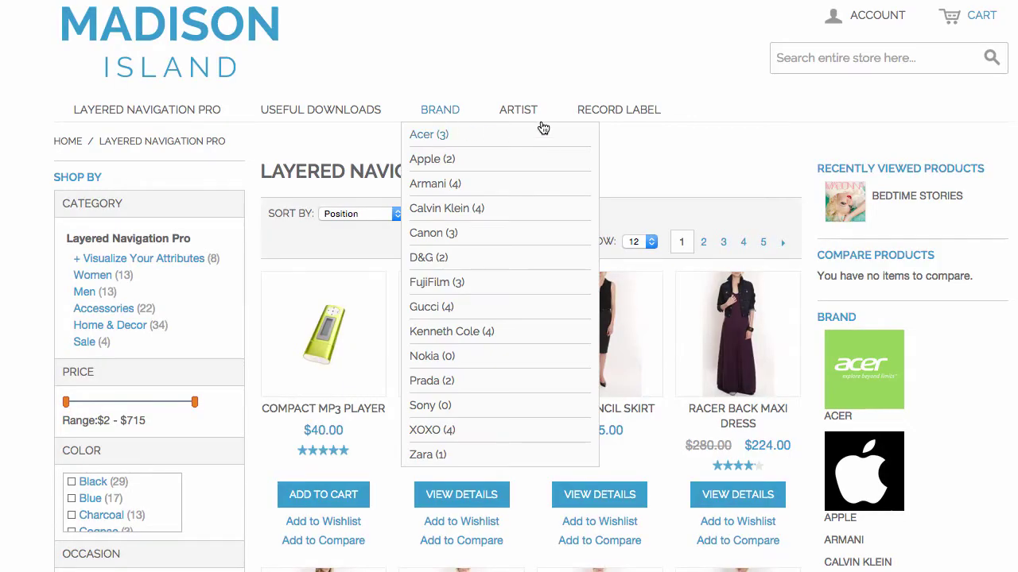
Preview the ARTIST, RECORD LABEL and BRAND navigation menus on the storefront.
mouse_move(519, 114)
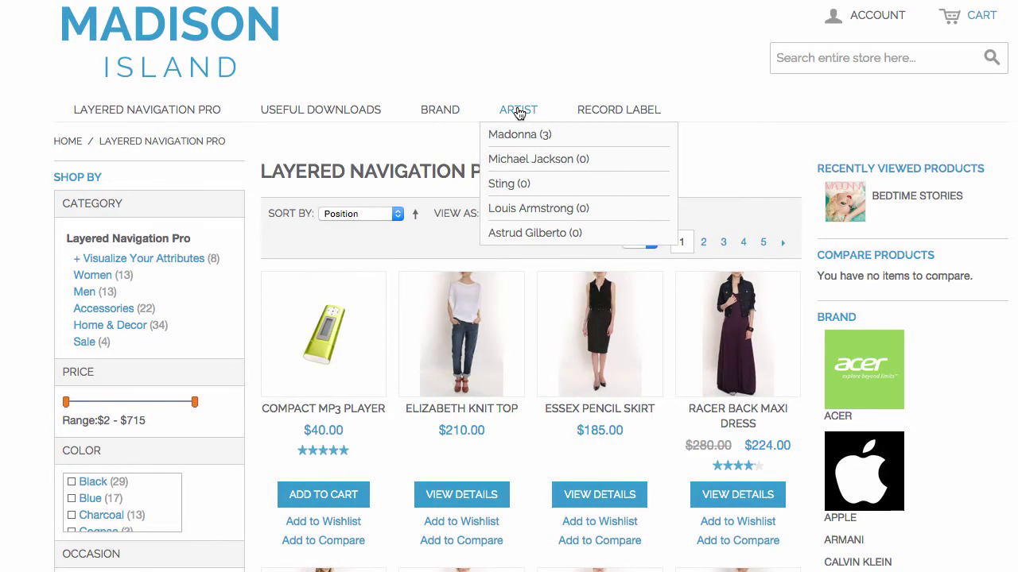
mouse_move(645, 112)
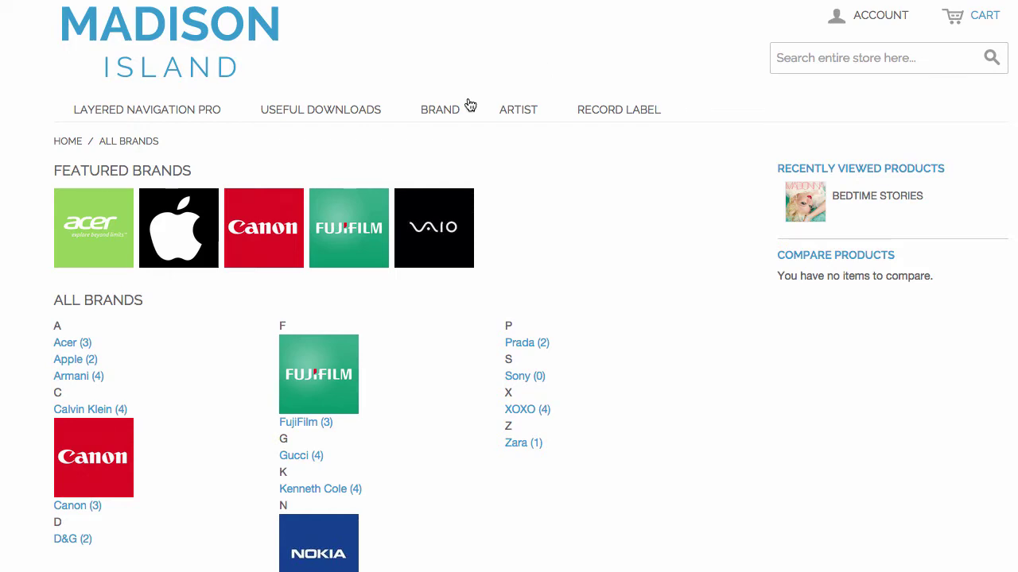
mouse_move(473, 113)
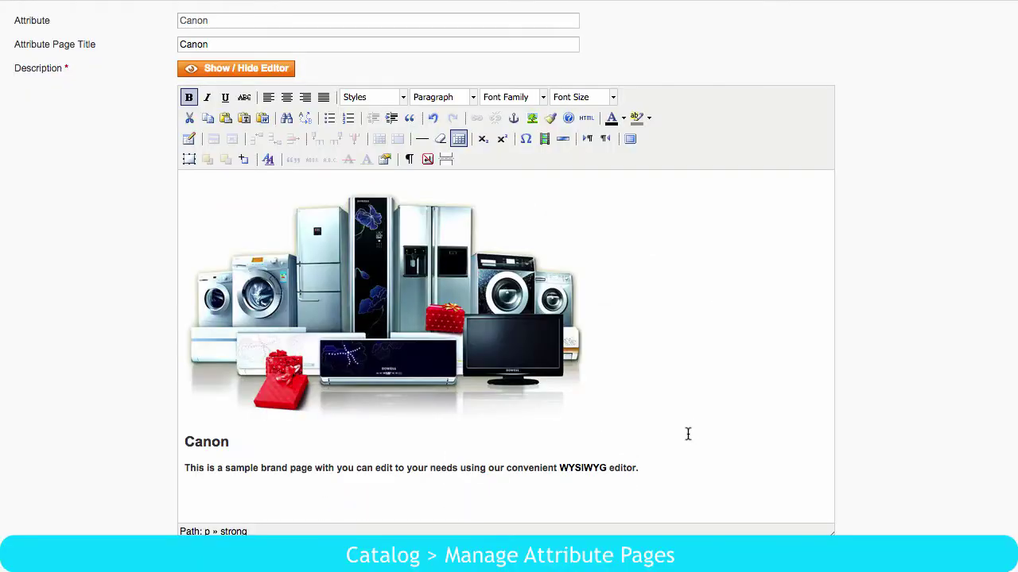
Color the word WYSIWYG red in the Canon brand description.
double_click(597, 468)
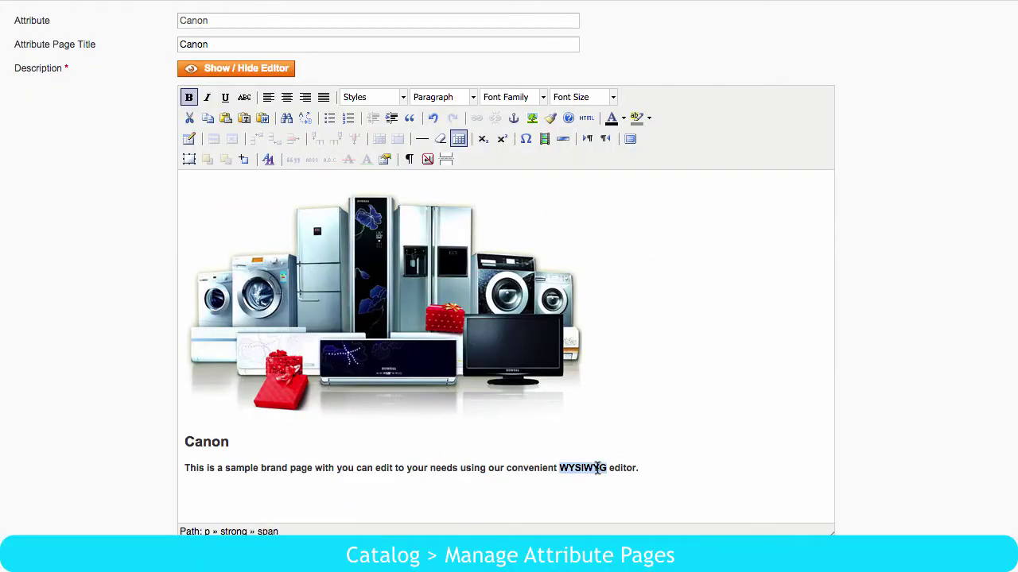
left_click(624, 118)
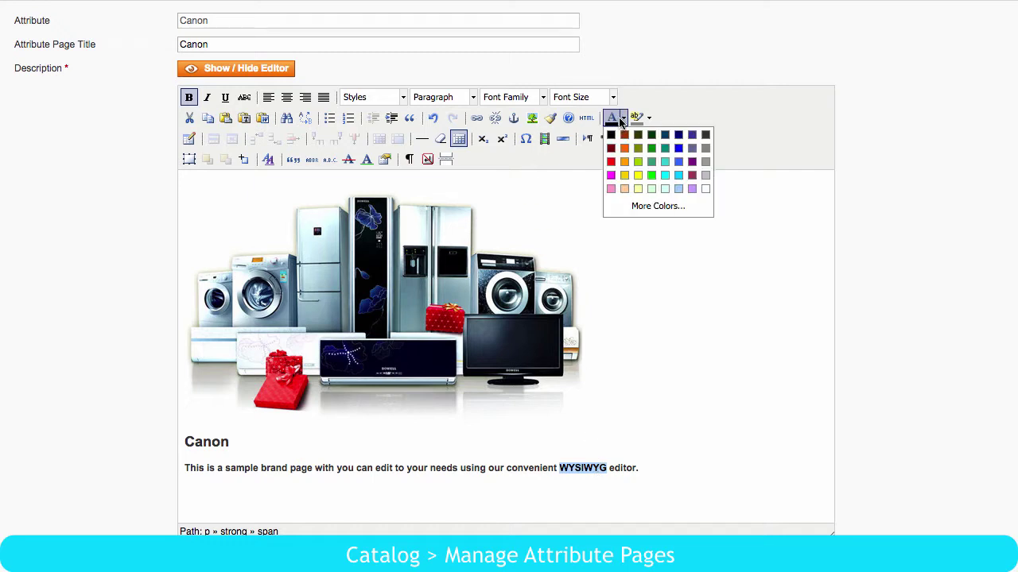
left_click(613, 160)
left_click(713, 321)
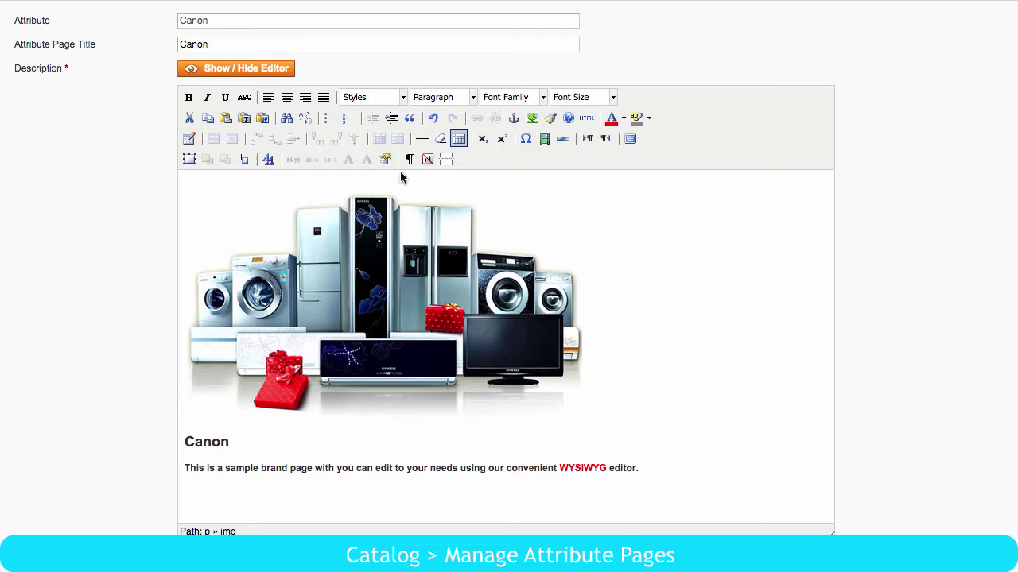
Review the Canon page title, meta description and 'canon' URL key fields.
left_click_drag(212, 44, 161, 46)
left_click(210, 44)
scroll(555, 262, "down", 10)
left_click_drag(320, 259, 172, 249)
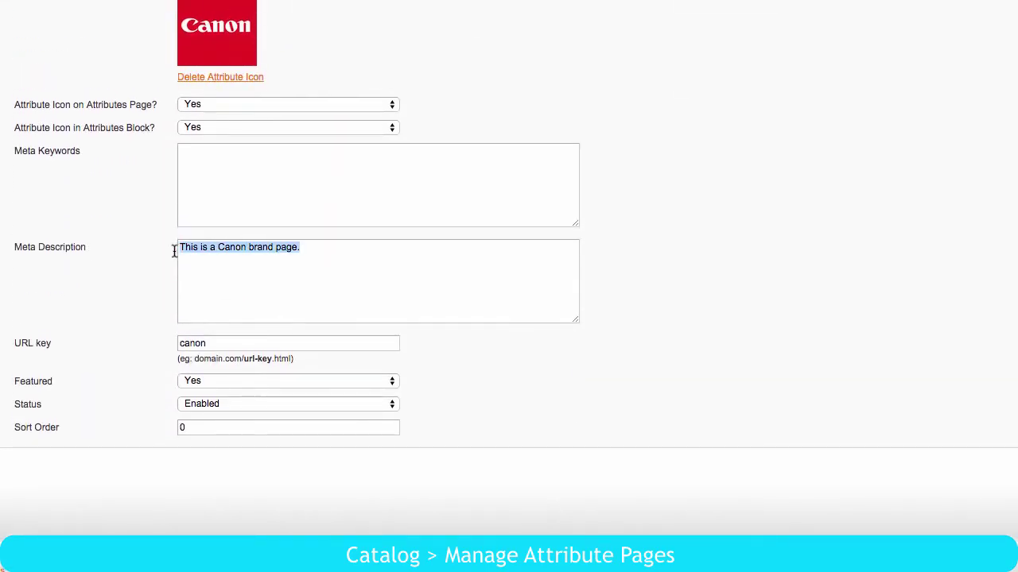
left_click(318, 266)
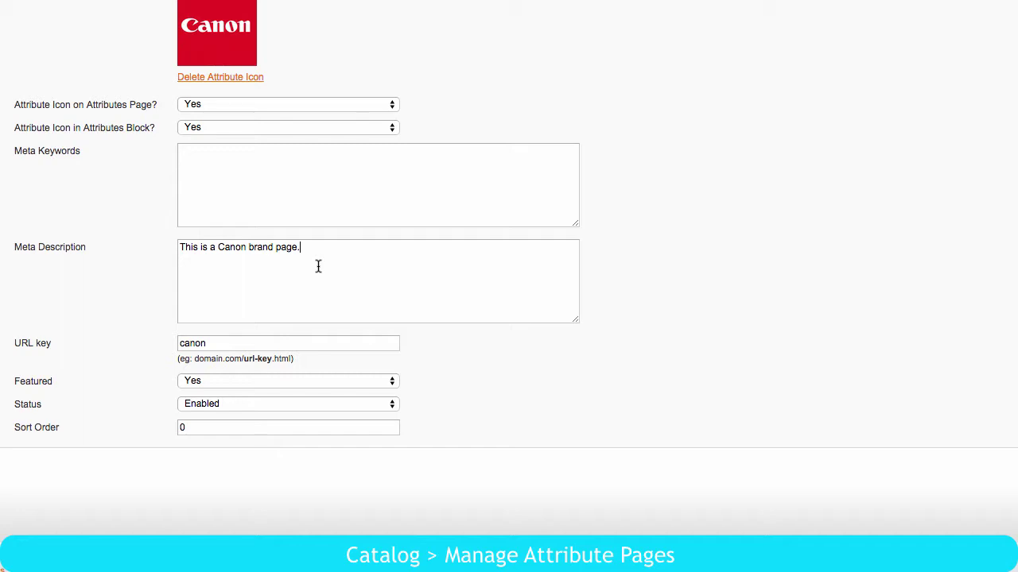
double_click(194, 343)
left_click(225, 343)
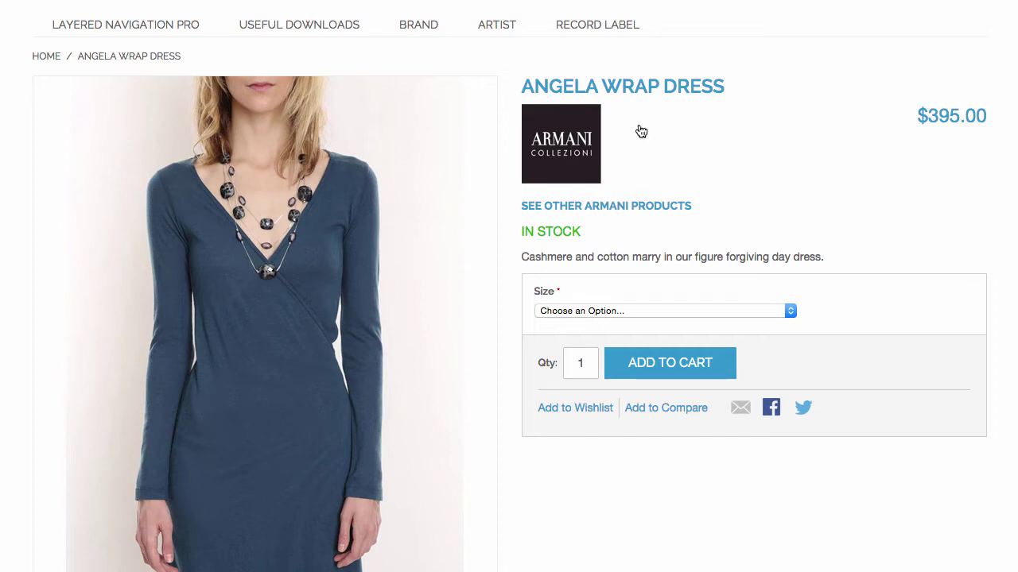
Open the Armani brand page, sort by Price and cap the price range at $444.
left_click(570, 149)
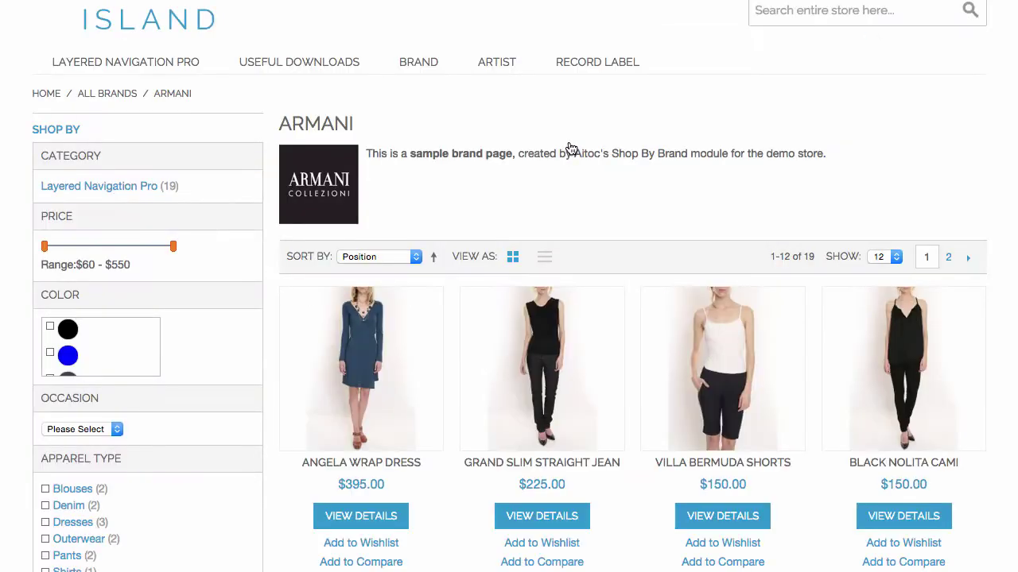
left_click(544, 257)
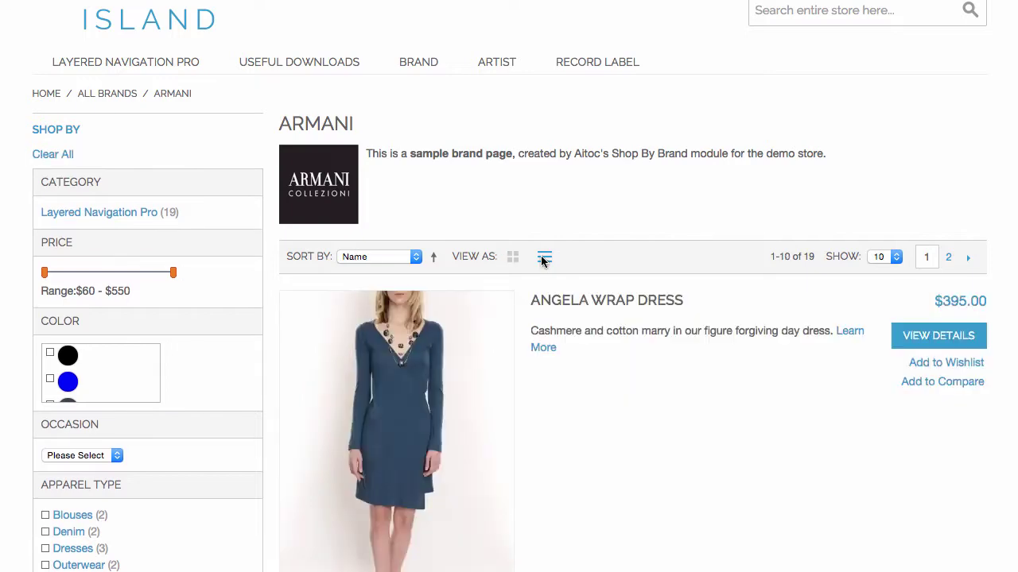
left_click(390, 258)
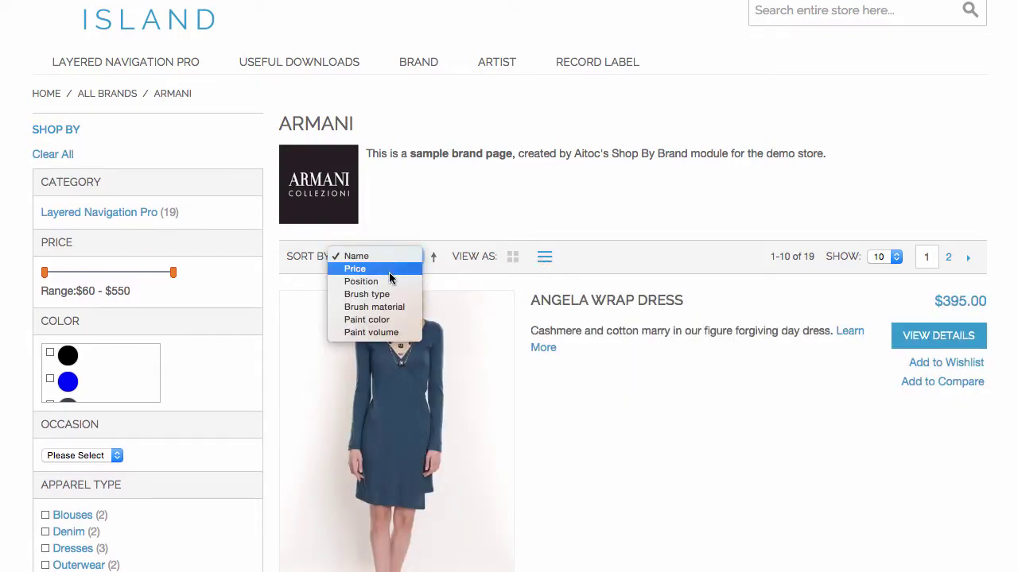
left_click(390, 270)
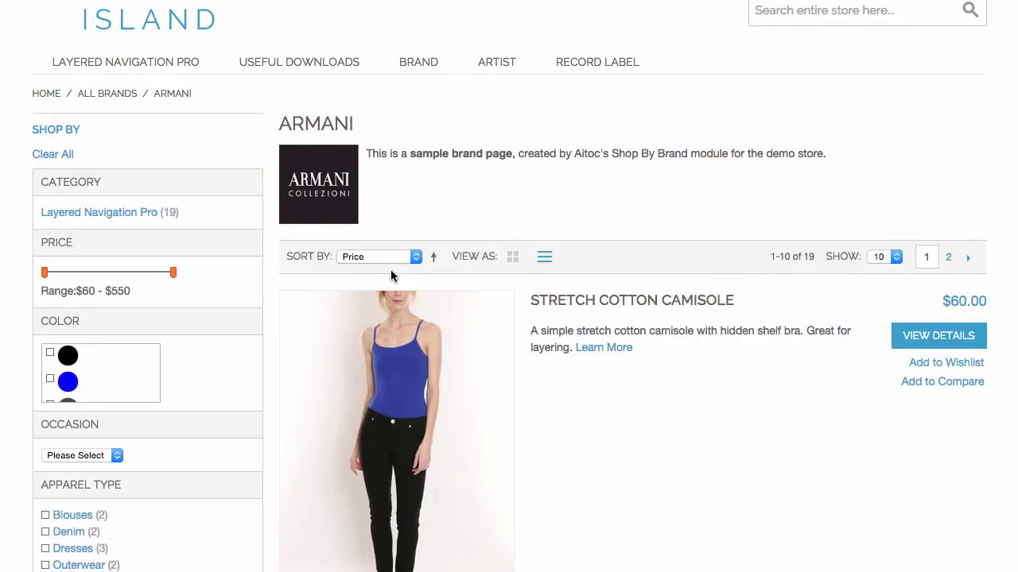
left_click_drag(173, 273, 146, 273)
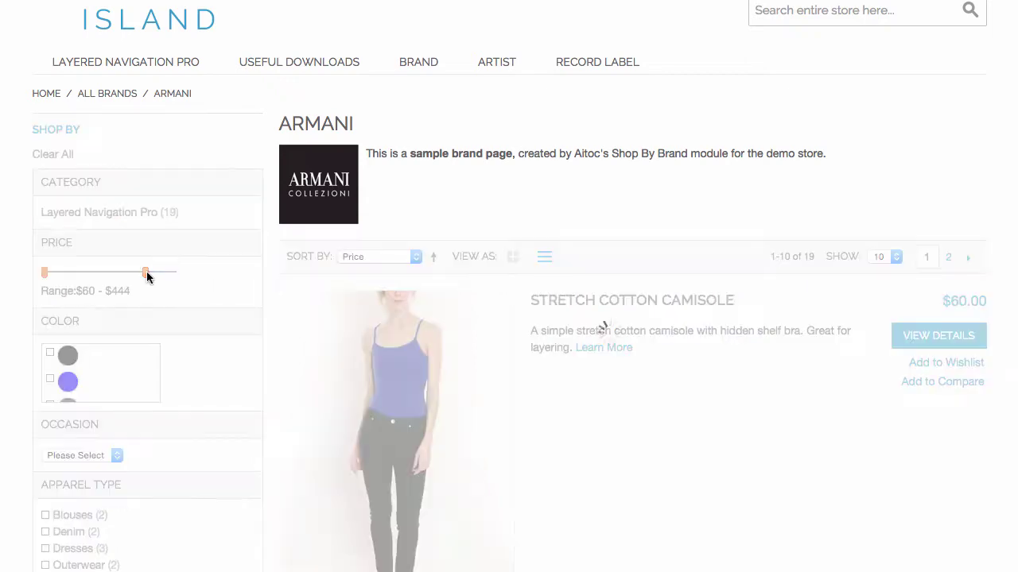
left_click(512, 257)
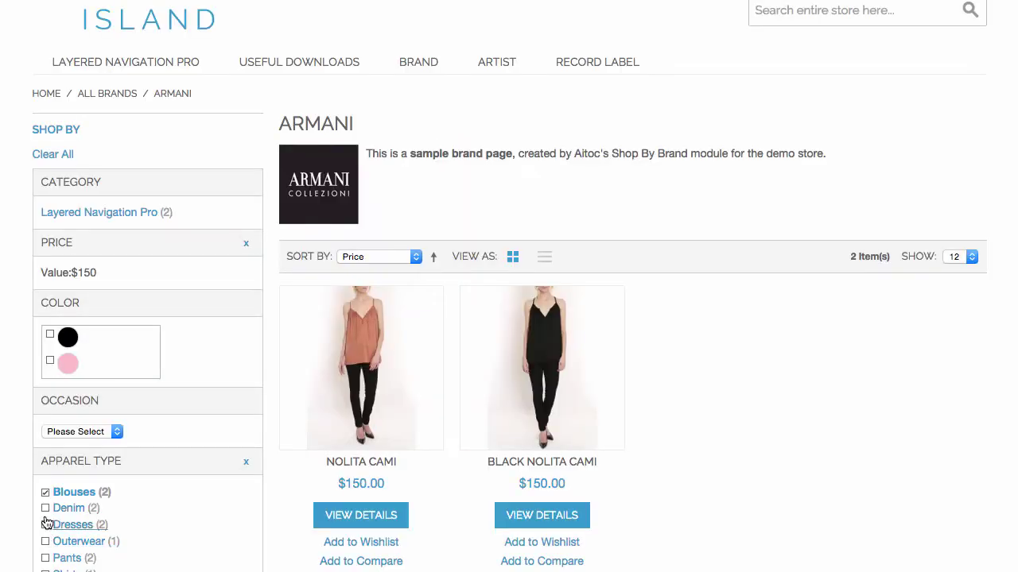
Add Denim and Dresses to the Apparel Type filter.
left_click(46, 512)
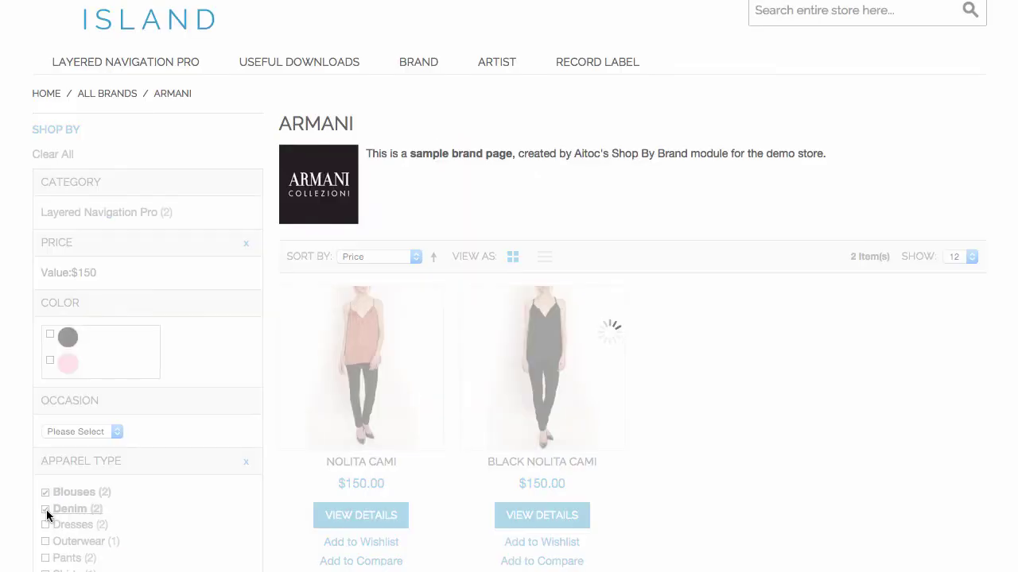
left_click(46, 550)
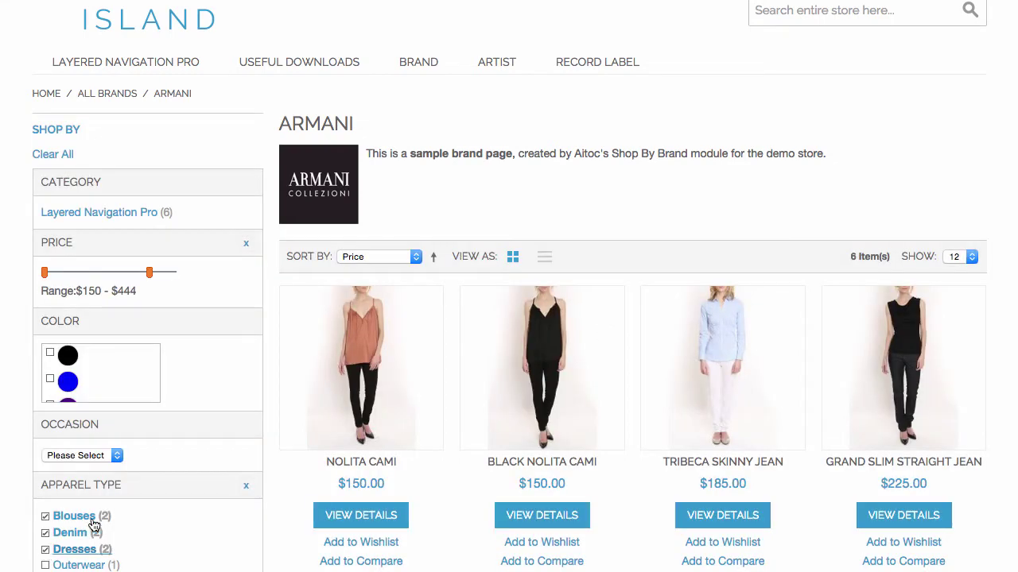
scroll(145, 395, "down", 3)
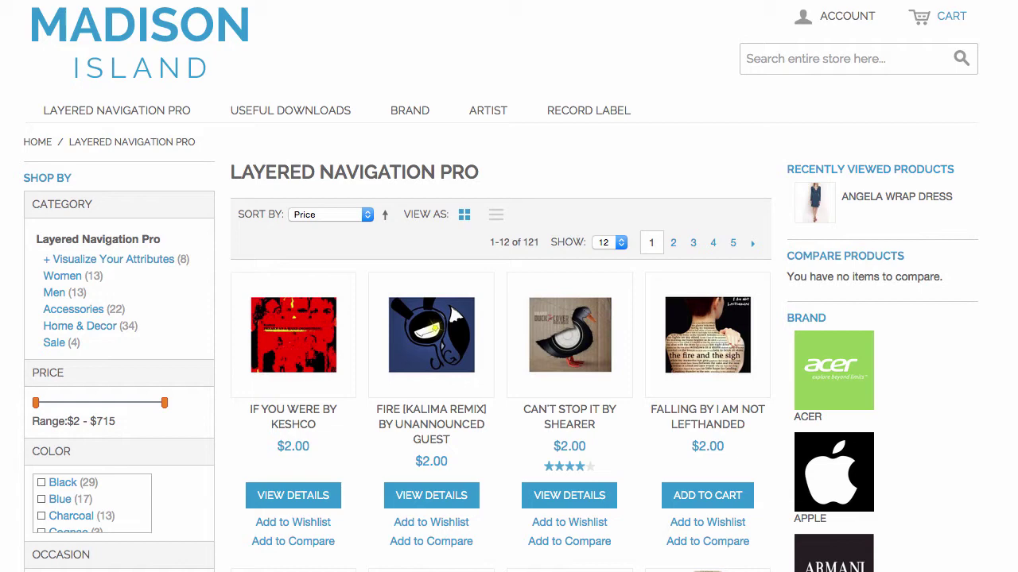
Go to the All Brands page from the BRAND top-menu entry.
left_click(409, 111)
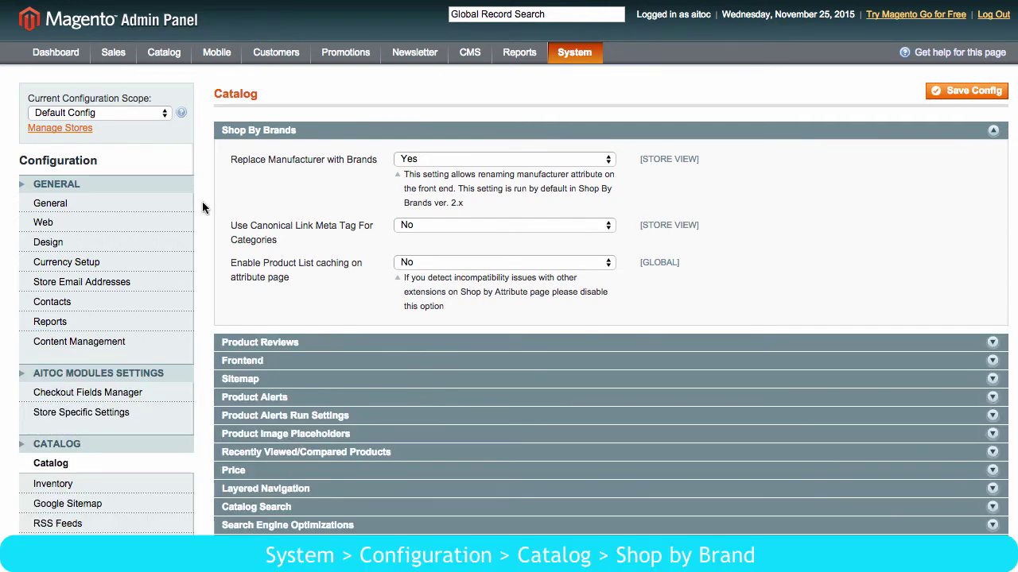
For the English store view, set Replace Manufacturer with Brands to No and save.
left_click(115, 112)
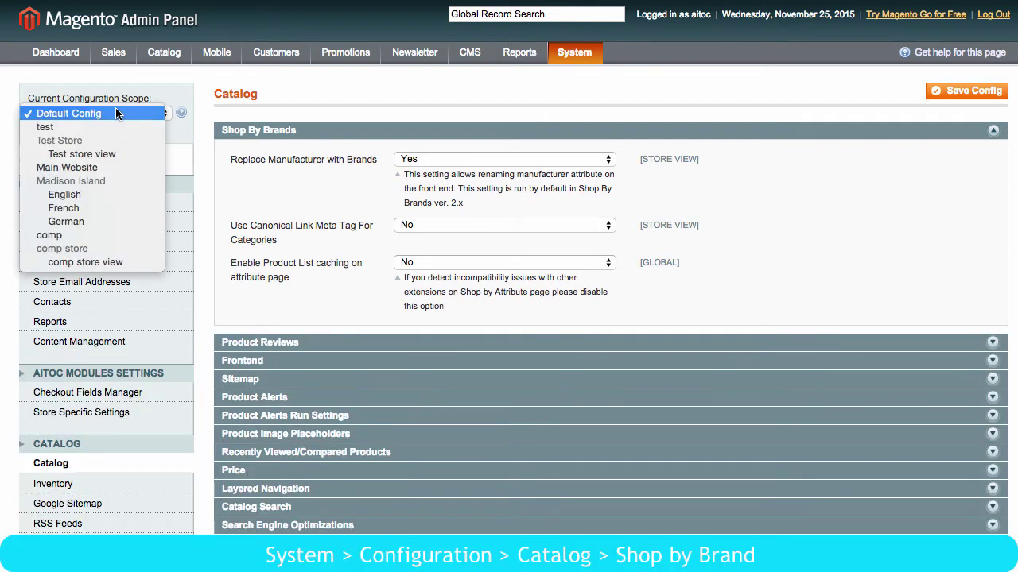
left_click(115, 198)
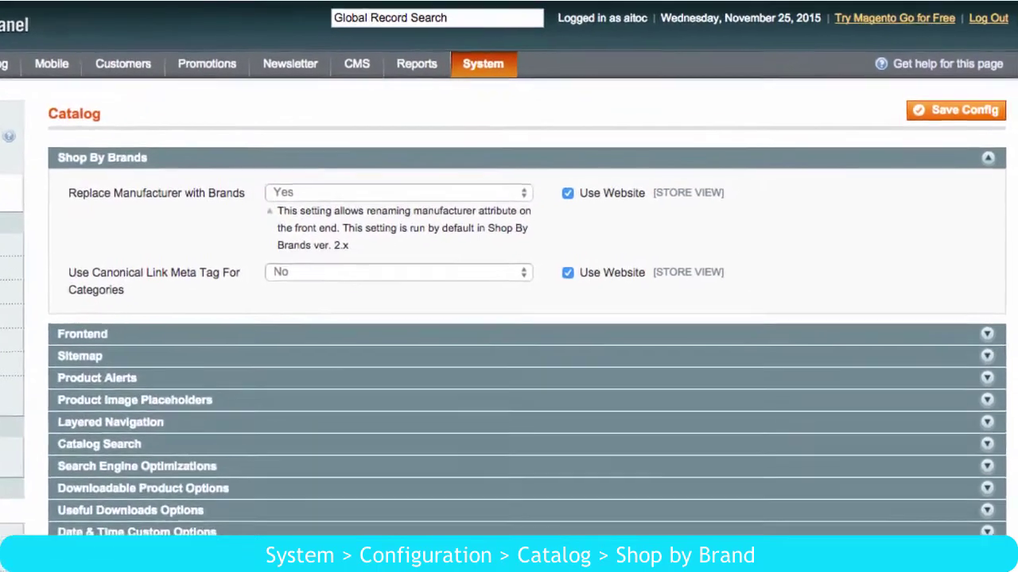
left_click(567, 192)
left_click(522, 193)
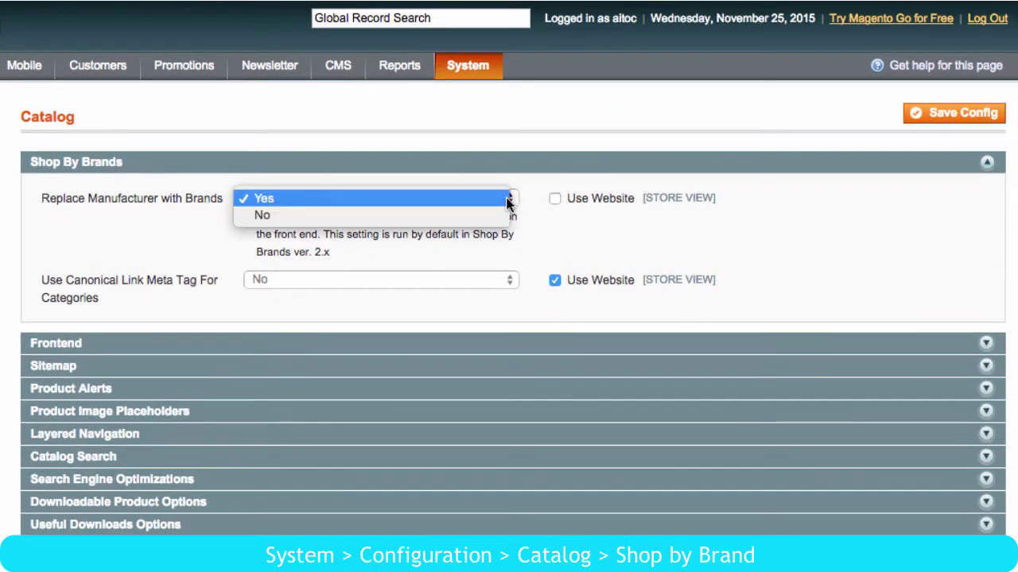
left_click(495, 216)
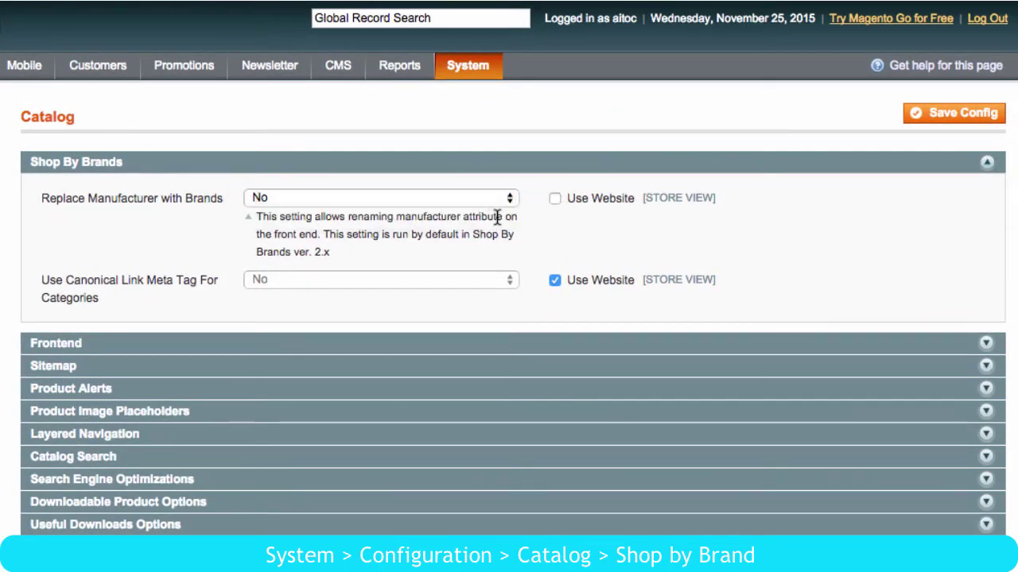
left_click(962, 114)
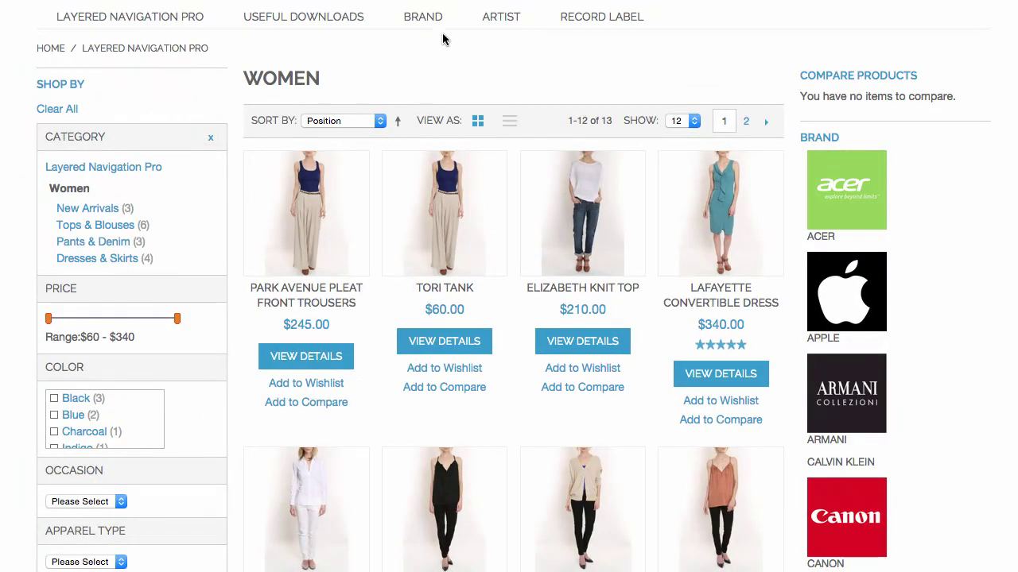
Reload the catalog and confirm BRAND is gone while Artist appears in the sidebar.
mouse_move(429, 23)
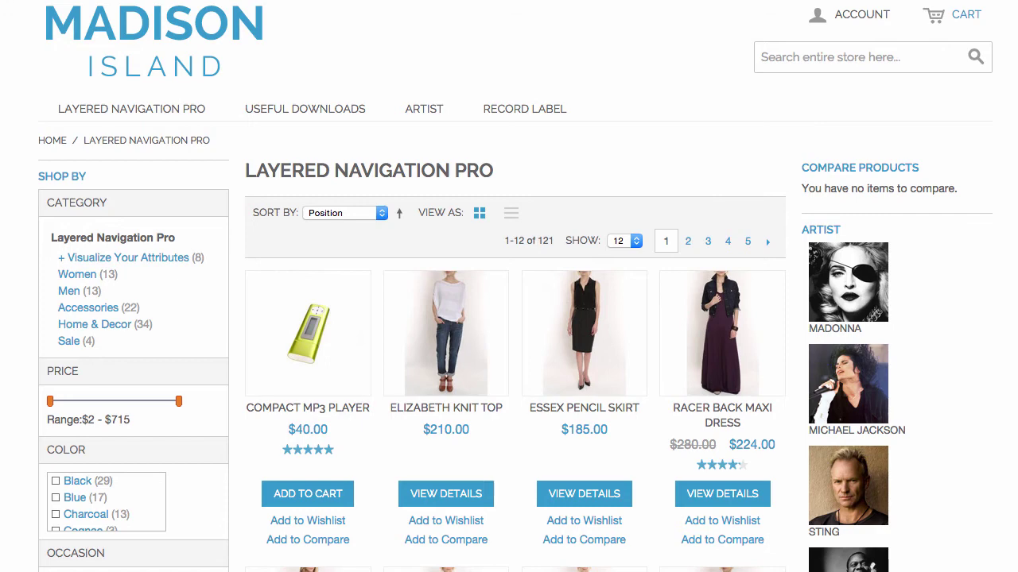
Open Madonna's artist page from the ARTIST menu, then the All Artists page.
mouse_move(418, 116)
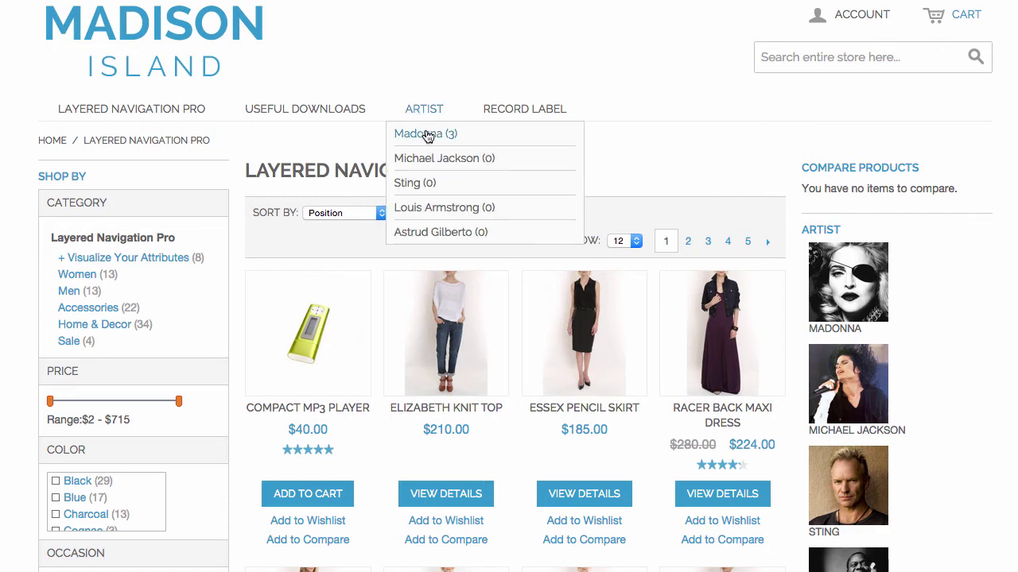
left_click(473, 137)
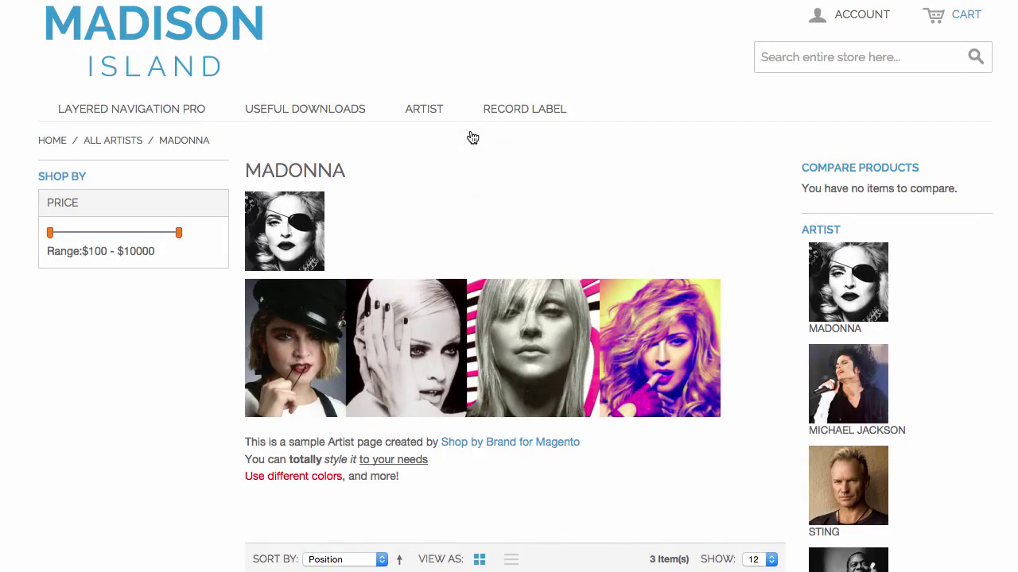
left_click(423, 117)
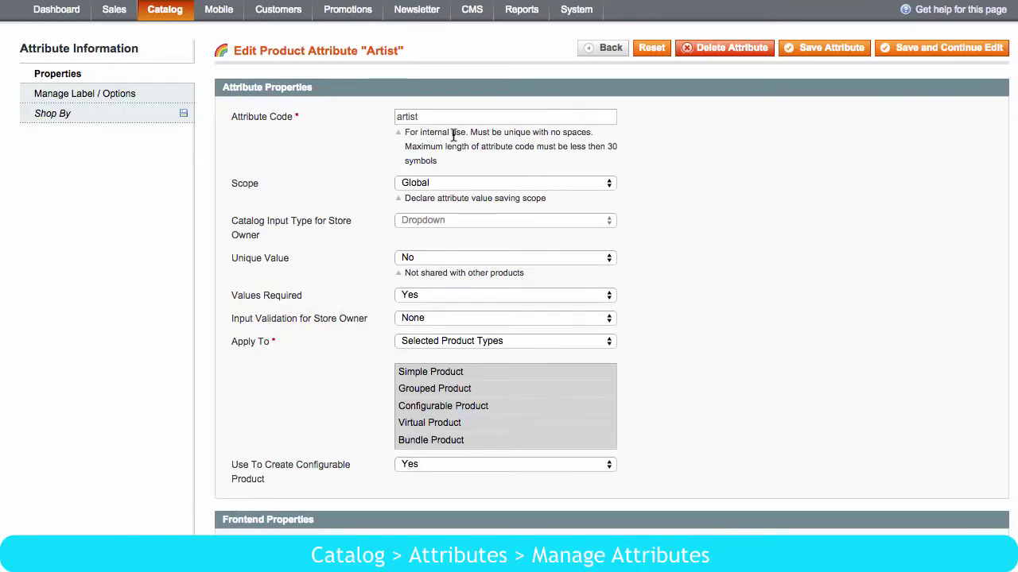
Set Artist's Activate Shop By and Include In Navigation Menu to Yes.
left_click(127, 113)
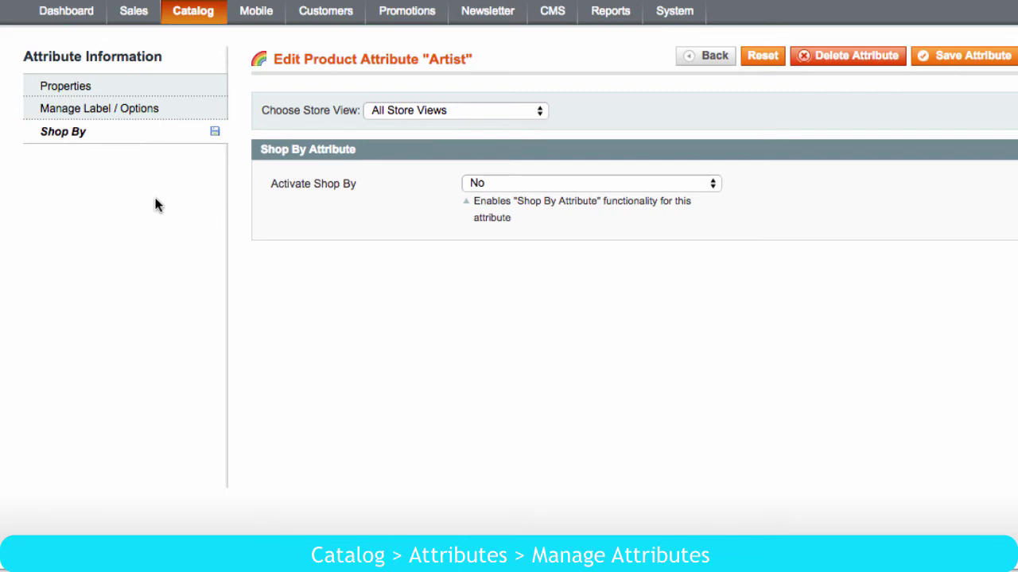
left_click(513, 184)
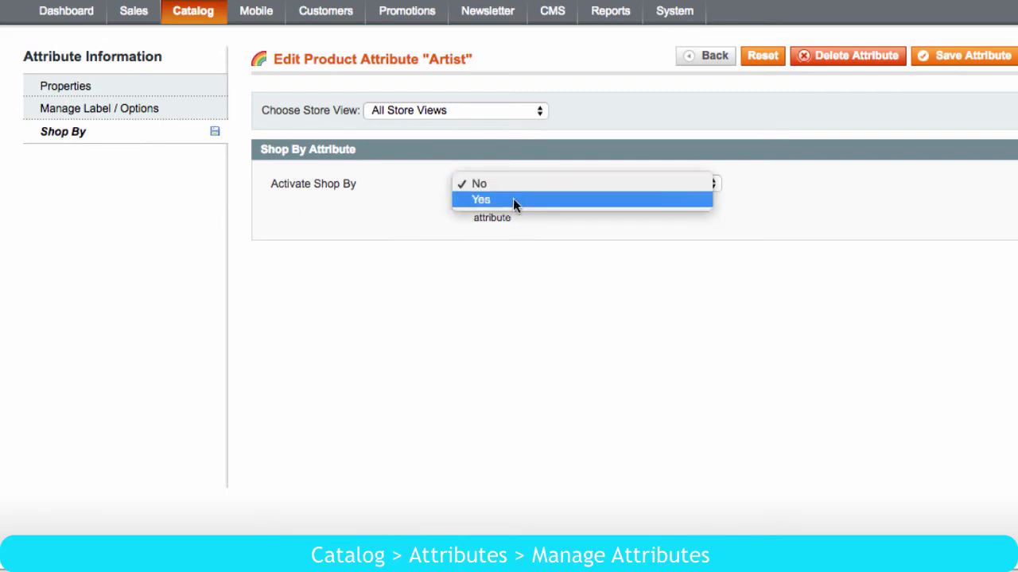
left_click(513, 199)
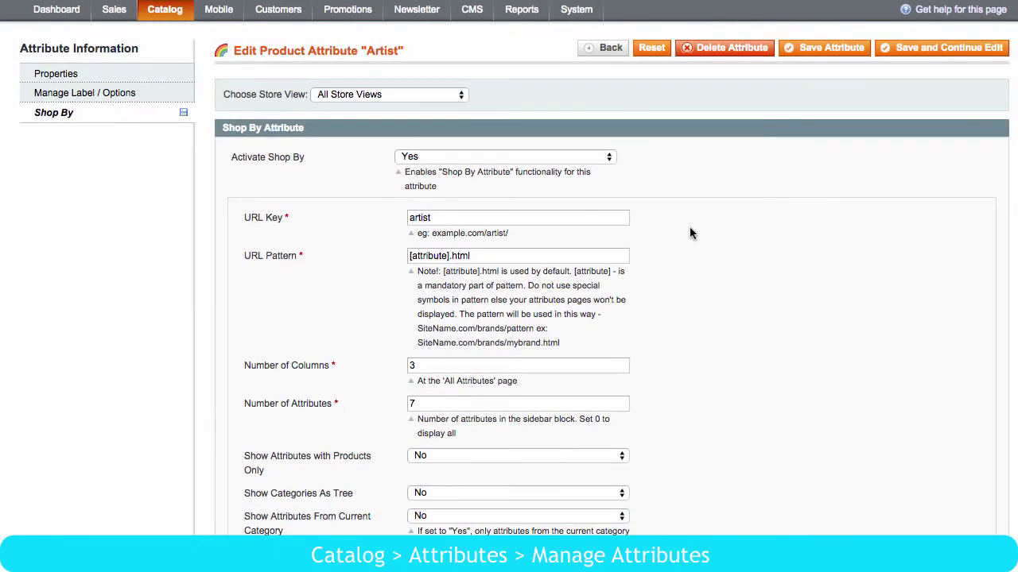
scroll(689, 233, "down", 10)
left_click(483, 416)
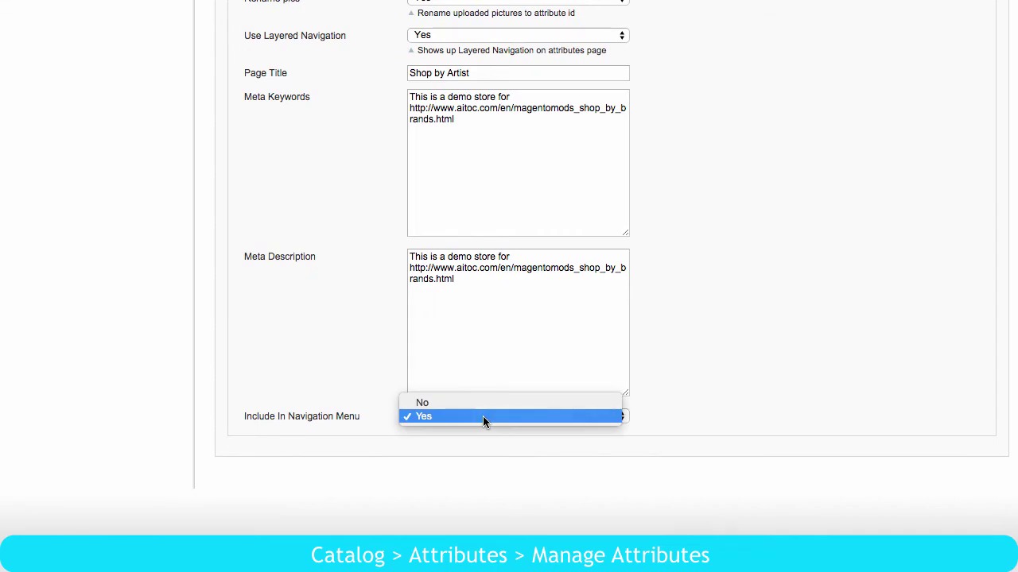
left_click(482, 416)
scroll(677, 271, "up", 5)
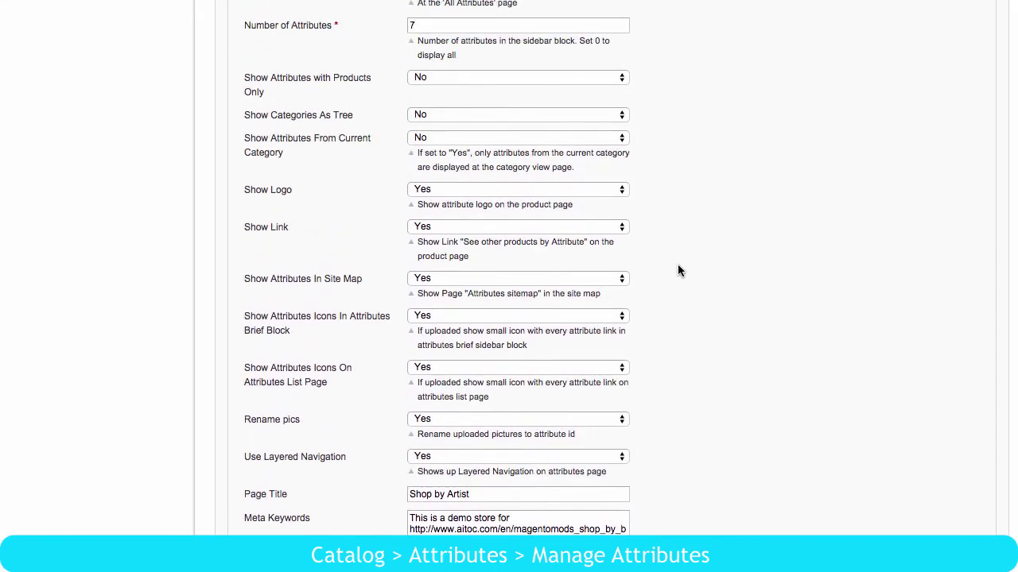
scroll(677, 271, "up", 4)
left_click_drag(430, 176, 397, 183)
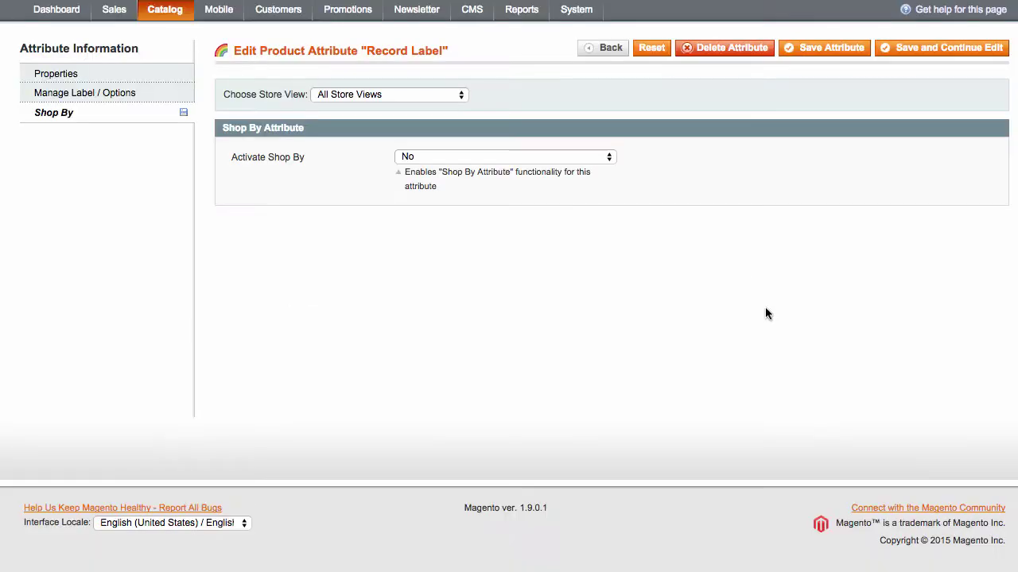
Set Activate Shop By to Yes for the Record Label attribute.
left_click_drag(443, 50, 366, 50)
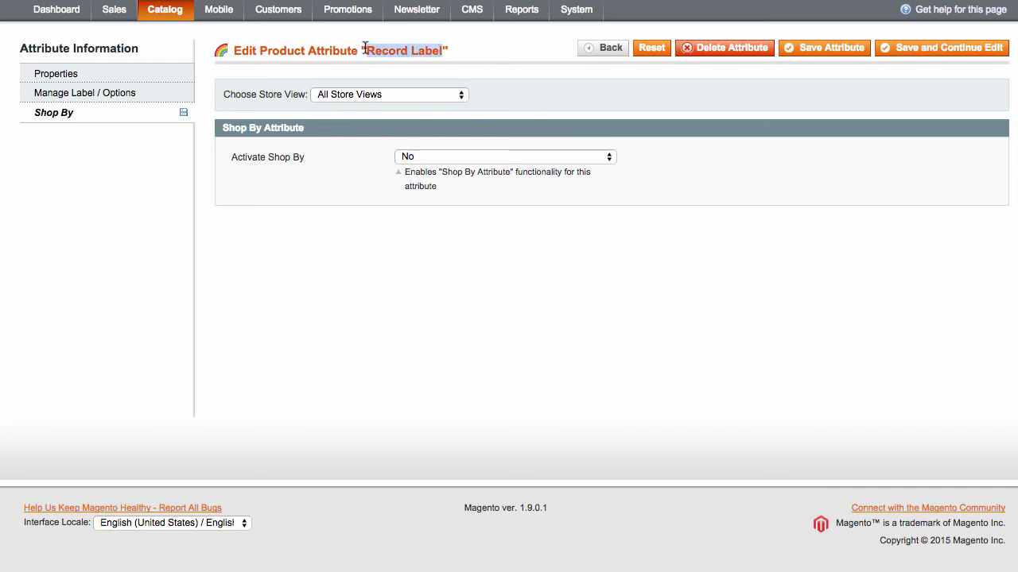
left_click(453, 157)
left_click(445, 171)
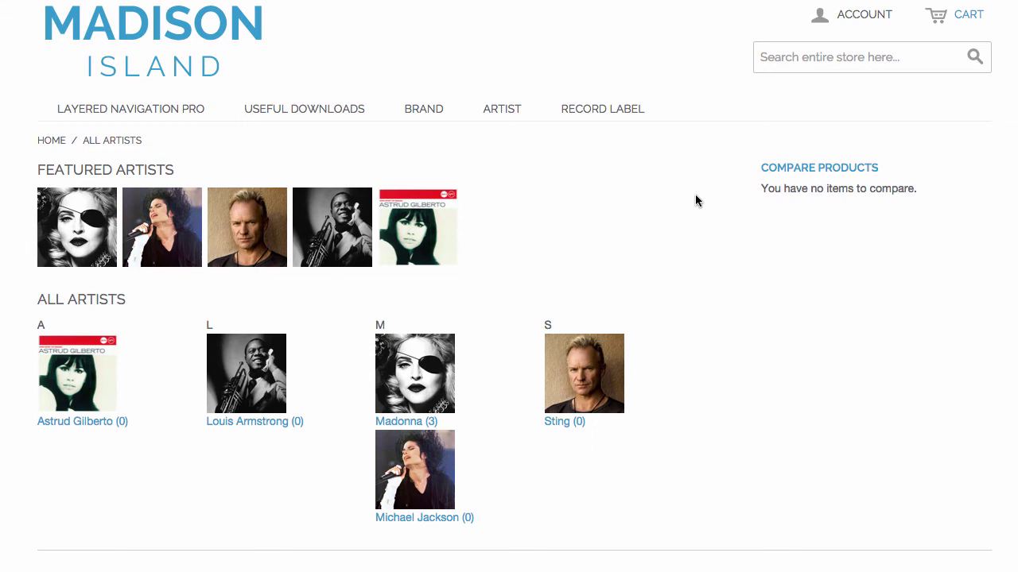
Filter Madonna's products to the Warner Bros record label.
left_click(592, 115)
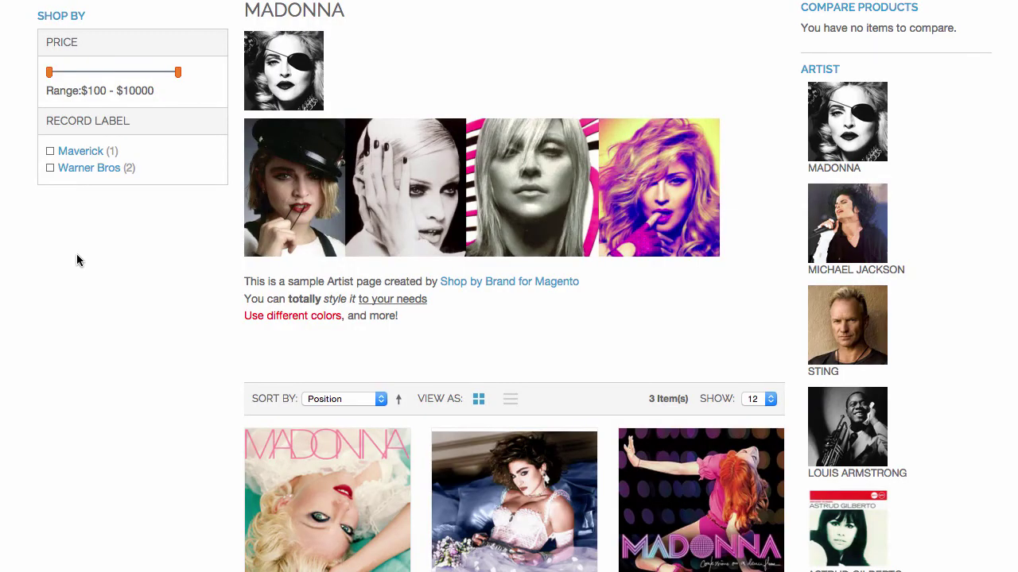
left_click(51, 169)
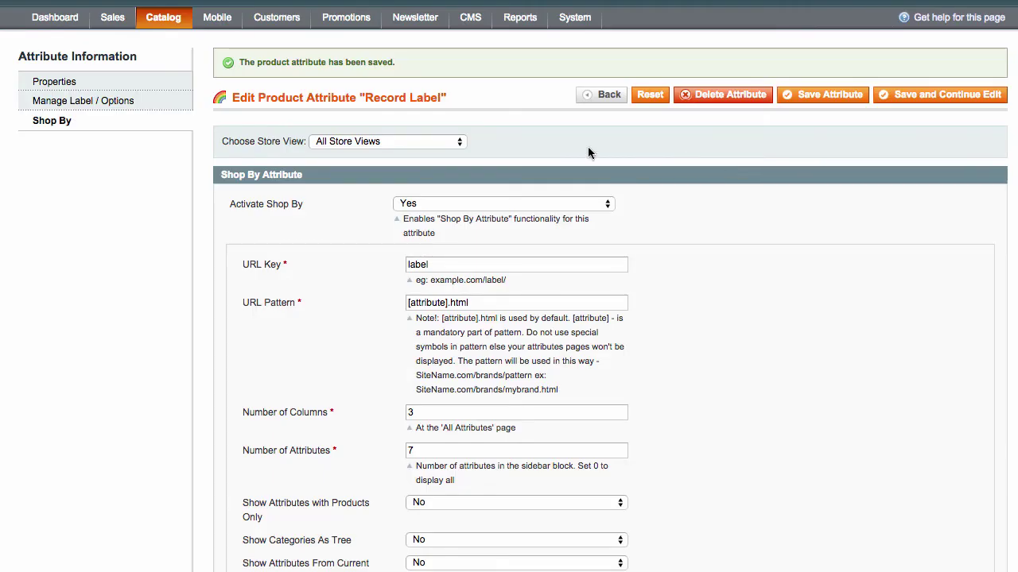
Expand the Choose Store View list on the Record Label attribute's Shop By settings.
left_click(456, 144)
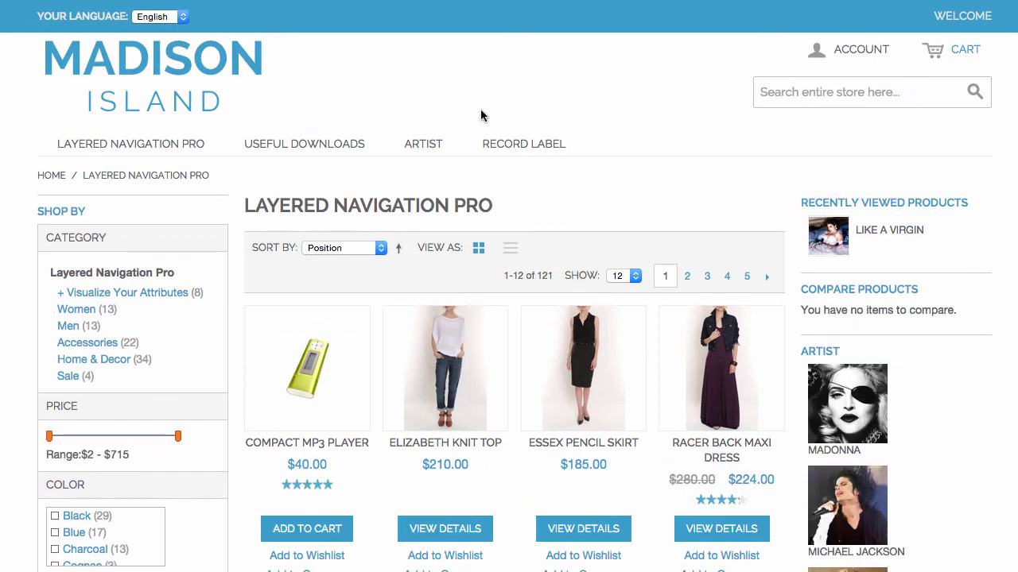
Inspect the storefront top menu's Shop By entries, showing Artist and Record Label in English.
mouse_move(430, 148)
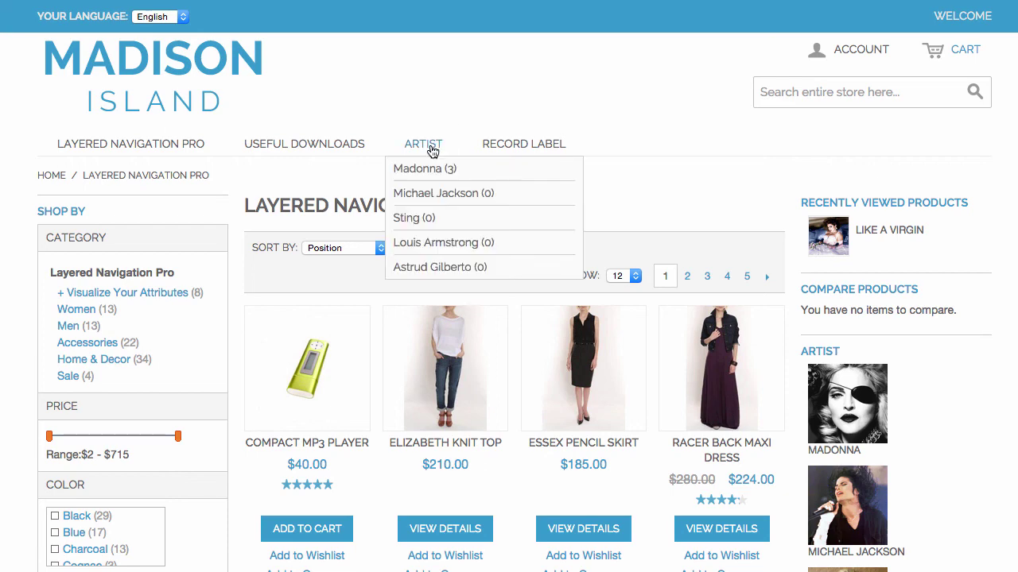